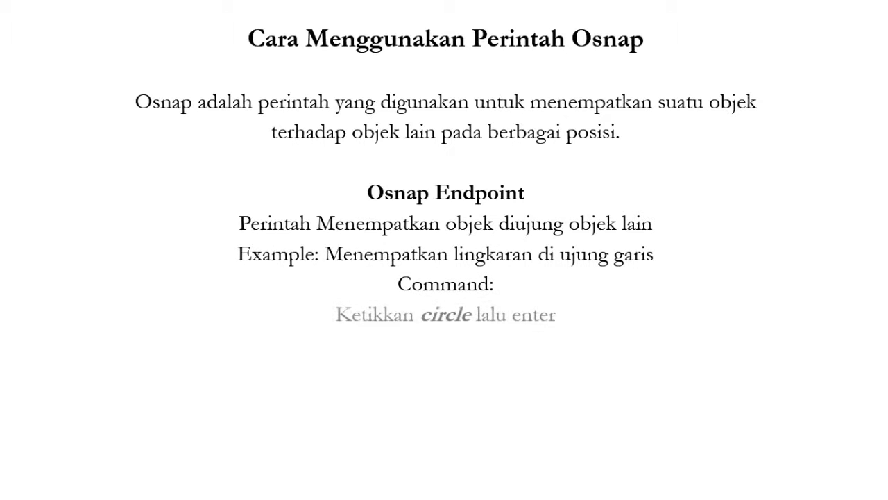
# Step: Switch to the AutoCAD drawing and place a new circle's center on the leftmost line's left end using the Endpoint snap (end)
pyautogui.hotkey('alt', 'Tab')
pyautogui.hotkey('alt', 'Tab')
pyautogui.hotkey('alt', 'Tab')
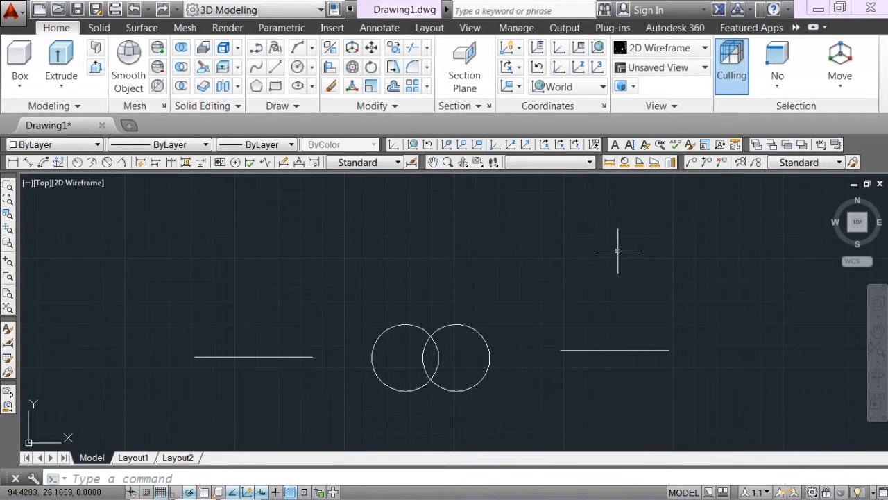
pyautogui.write('circle')
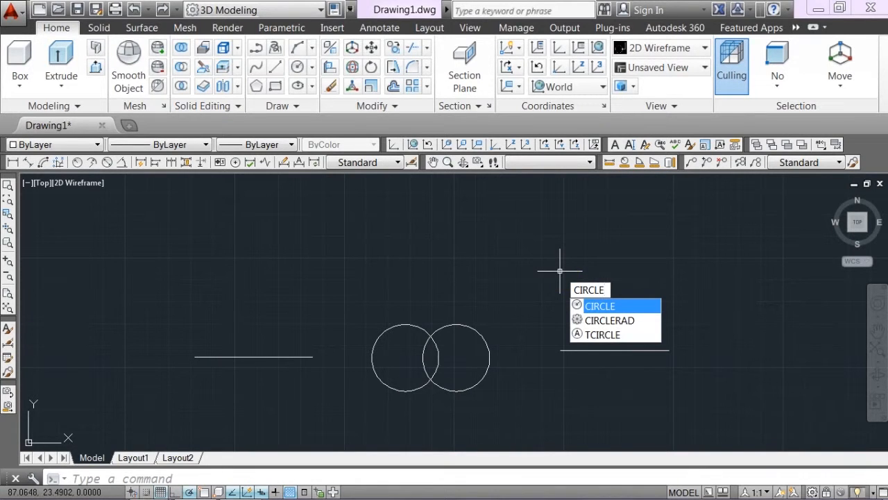
pyautogui.press('Return')
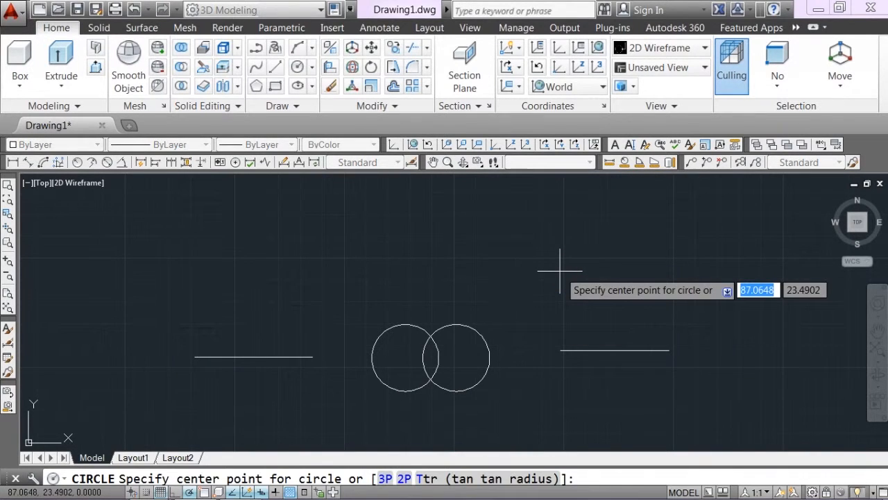
pyautogui.hotkey('alt', 'Tab')
pyautogui.press('Right')
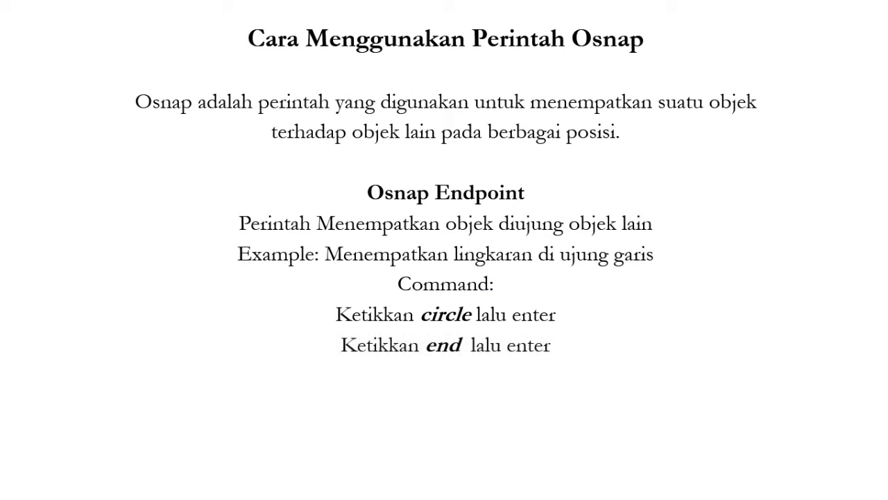
pyautogui.hotkey('alt', 'Tab')
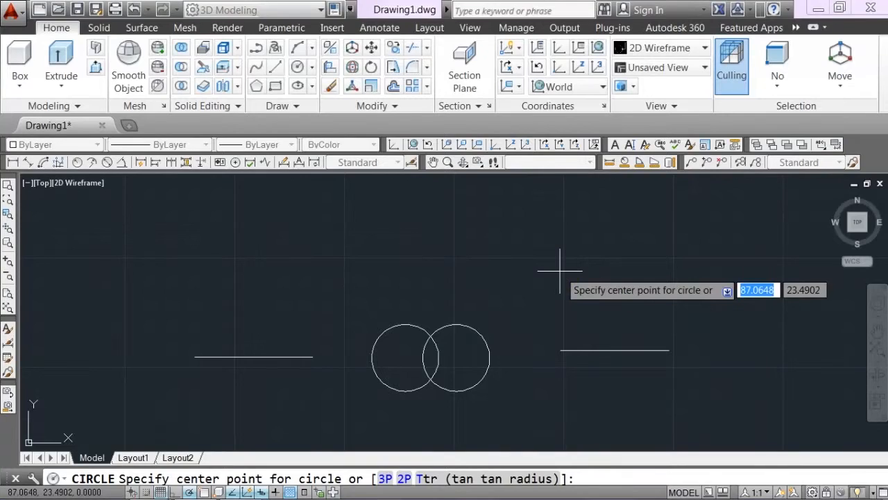
pyautogui.write('en')
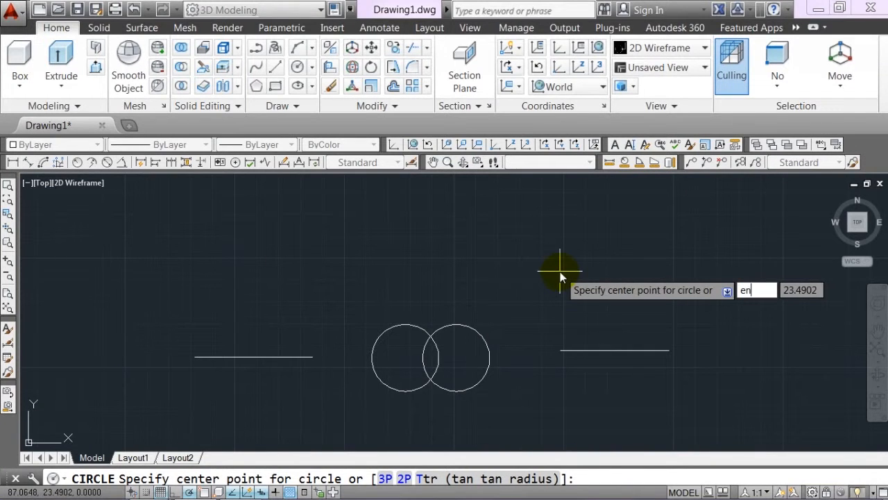
pyautogui.write('d')
pyautogui.press('Return')
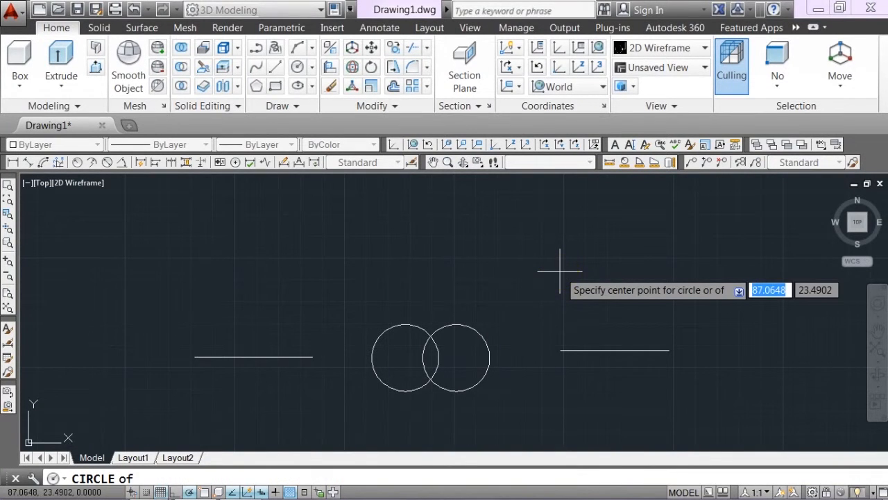
pyautogui.hotkey('alt', 'Tab')
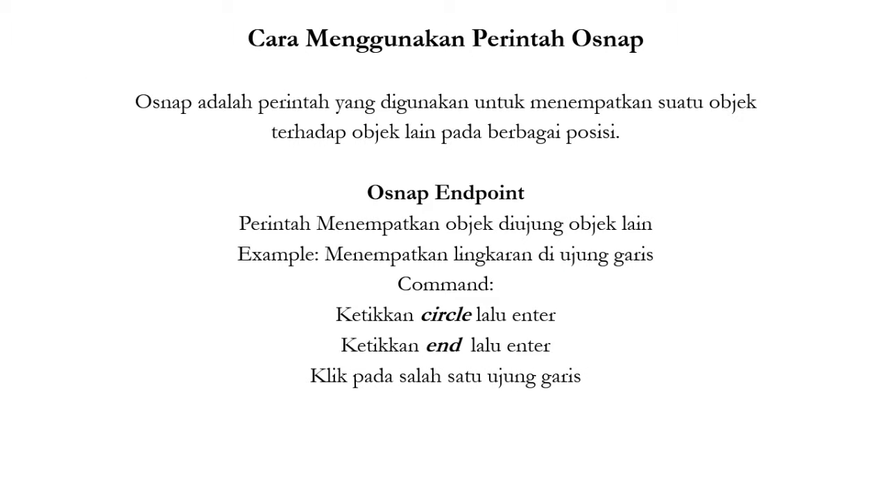
pyautogui.hotkey('alt', 'Tab')
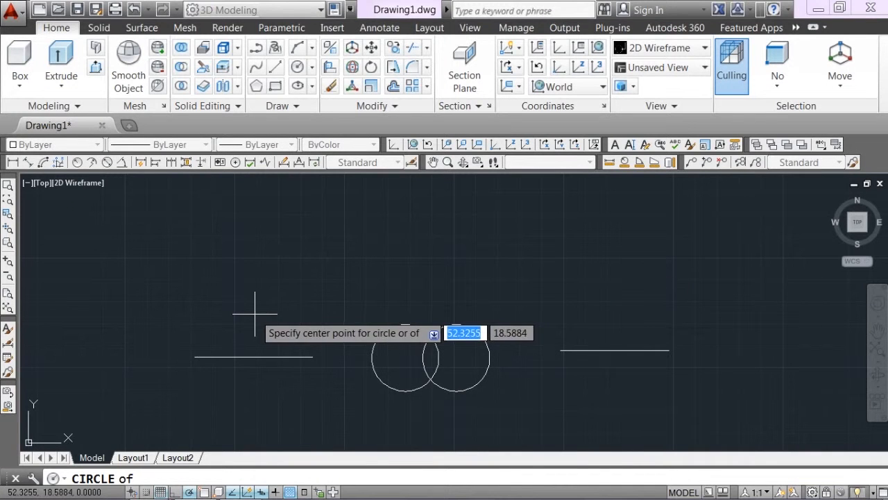
pyautogui.click(195, 357)
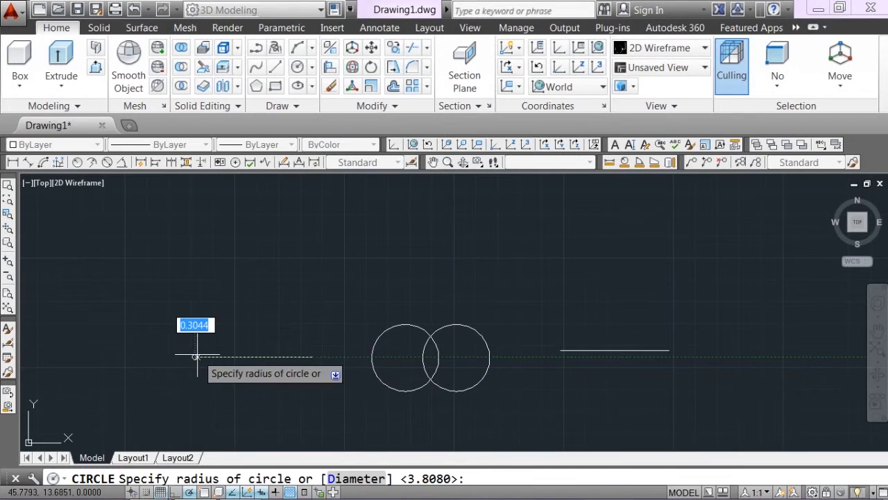
# Step: Finish the circle at the line's endpoint with a radius of 5
pyautogui.hotkey('alt', 'Tab')
pyautogui.press('Right')
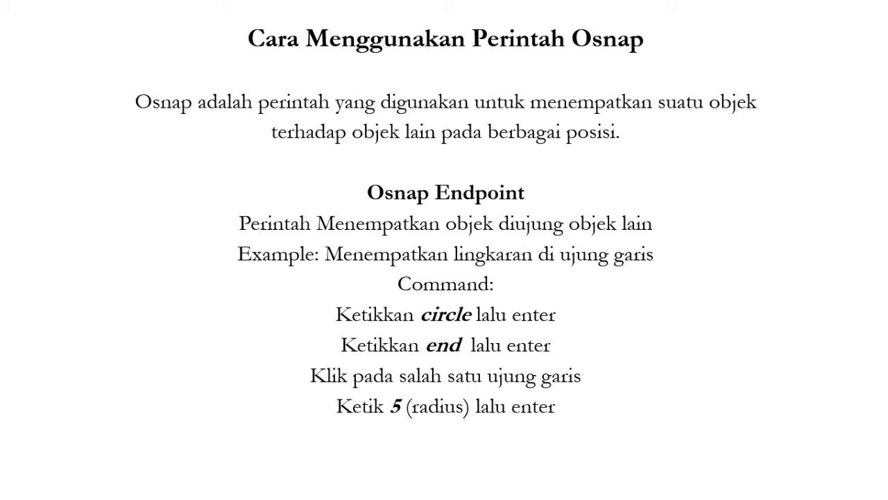
pyautogui.hotkey('alt', 'Tab')
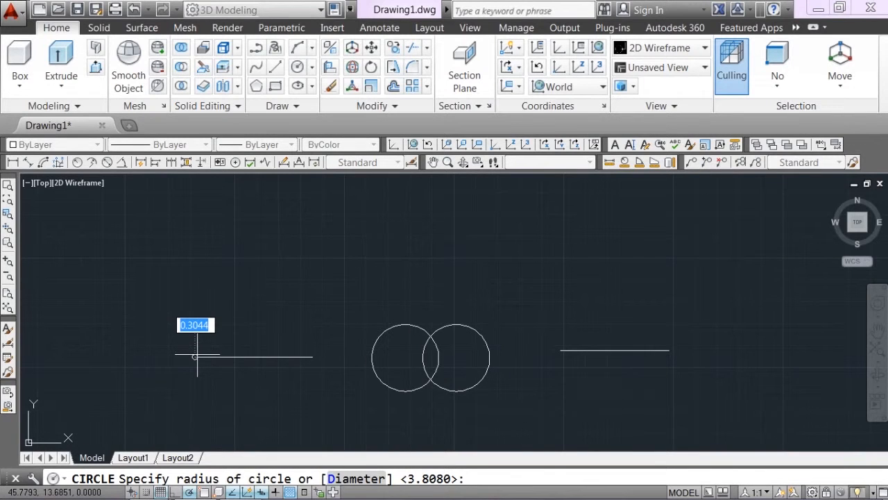
pyautogui.write('5')
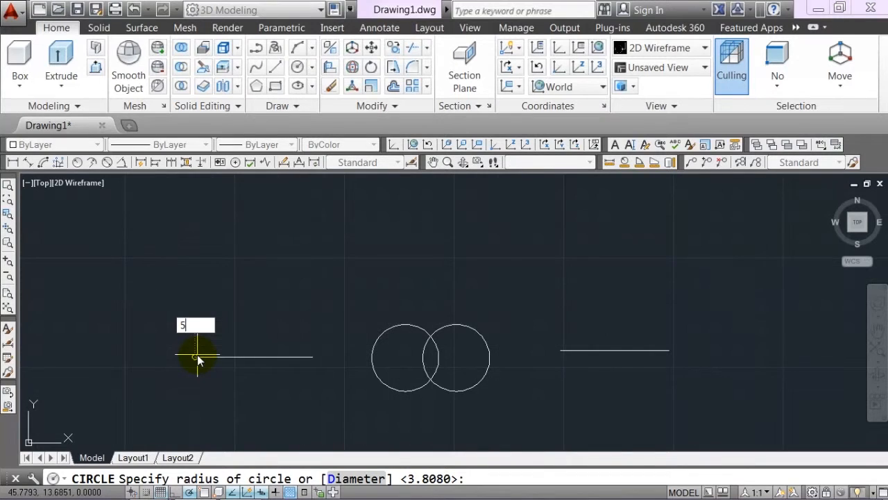
pyautogui.press('Return')
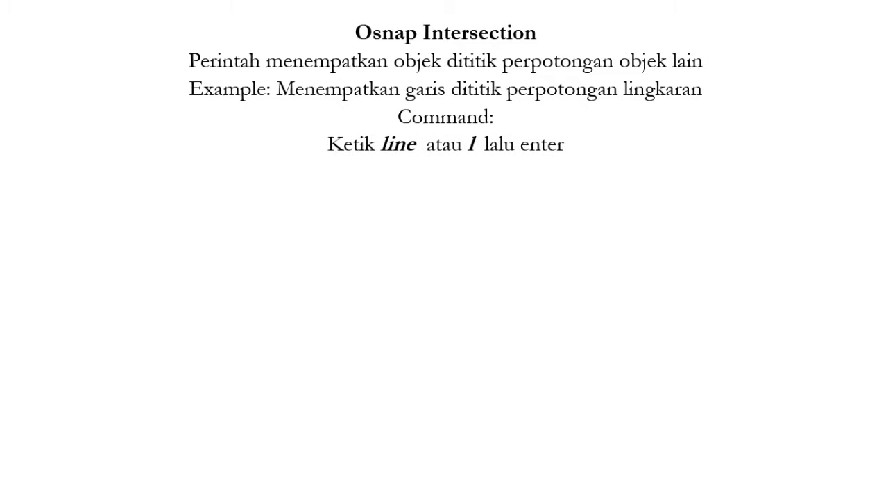
# Step: Start a line at the upper crossing point of the two overlapping circles using the Intersection snap (int)
pyautogui.hotkey('alt', 'Tab')
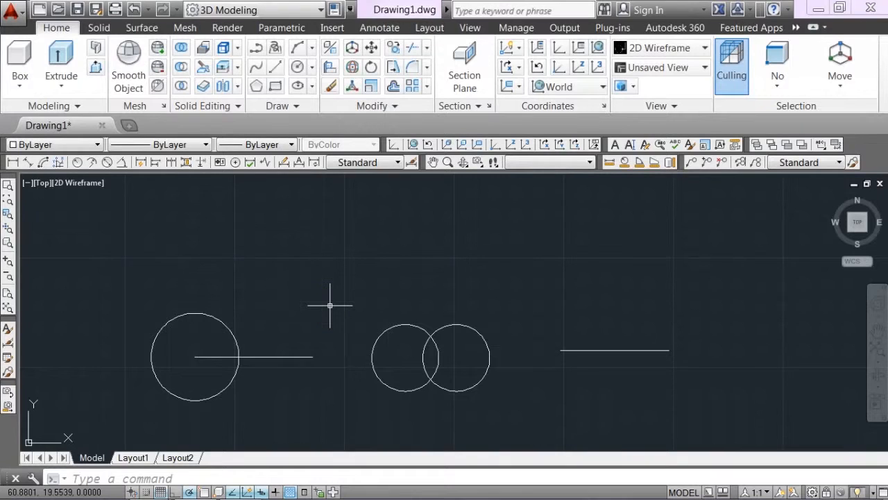
pyautogui.write('L')
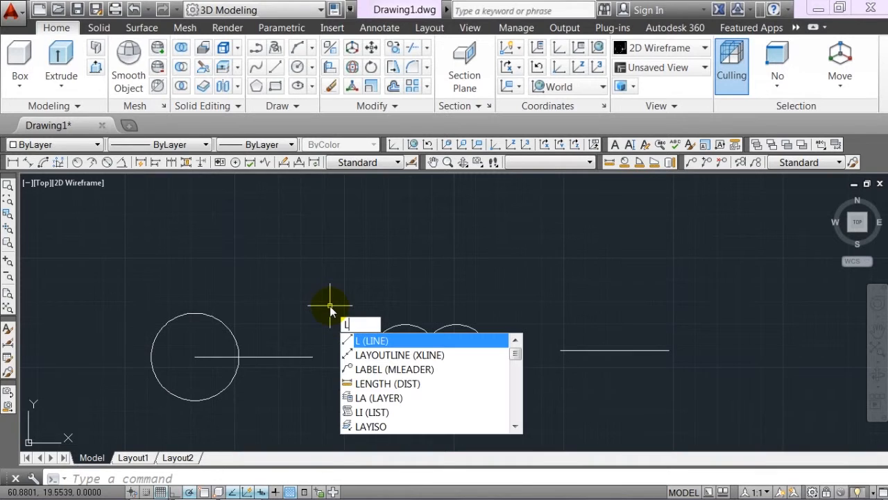
pyautogui.write('INE')
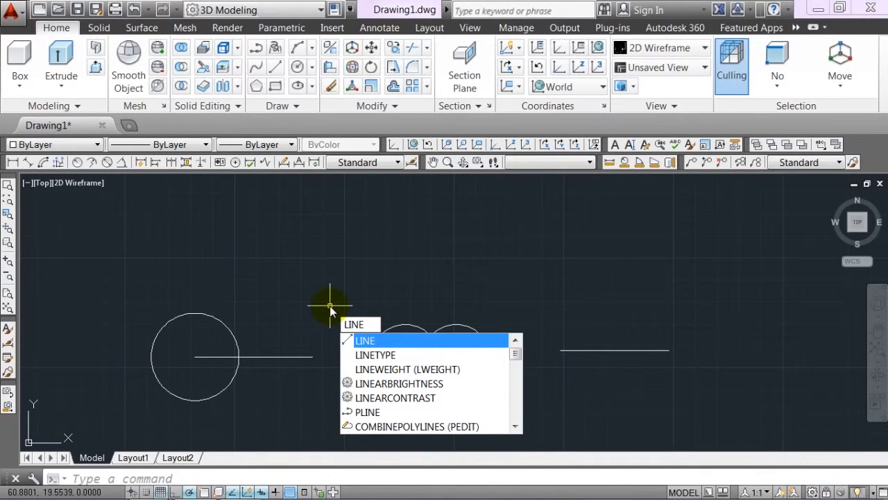
pyautogui.press('Return')
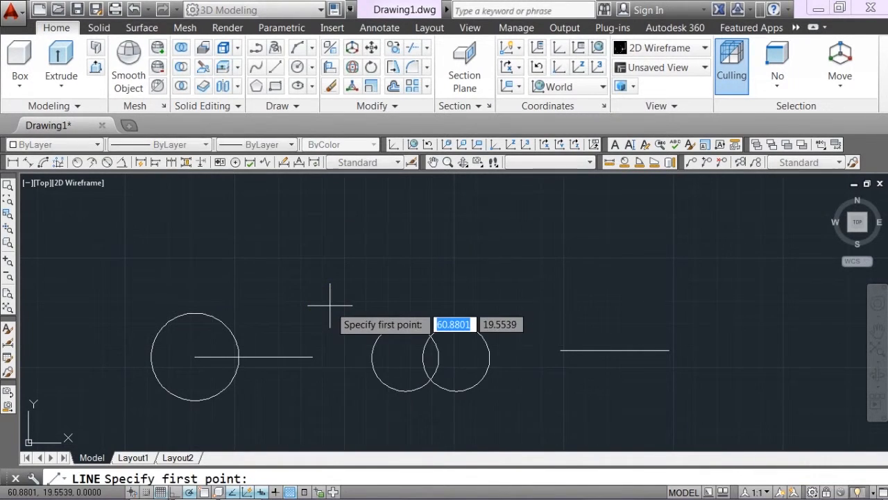
pyautogui.hotkey('alt', 'Tab')
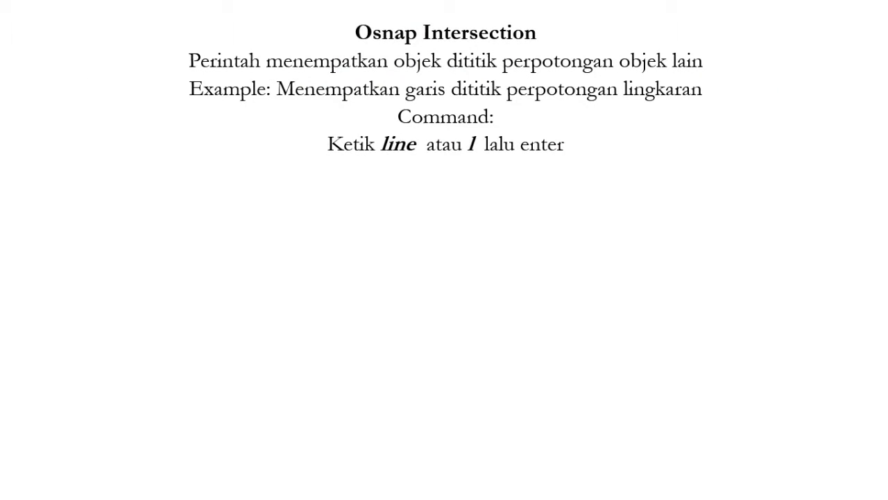
pyautogui.press('Right')
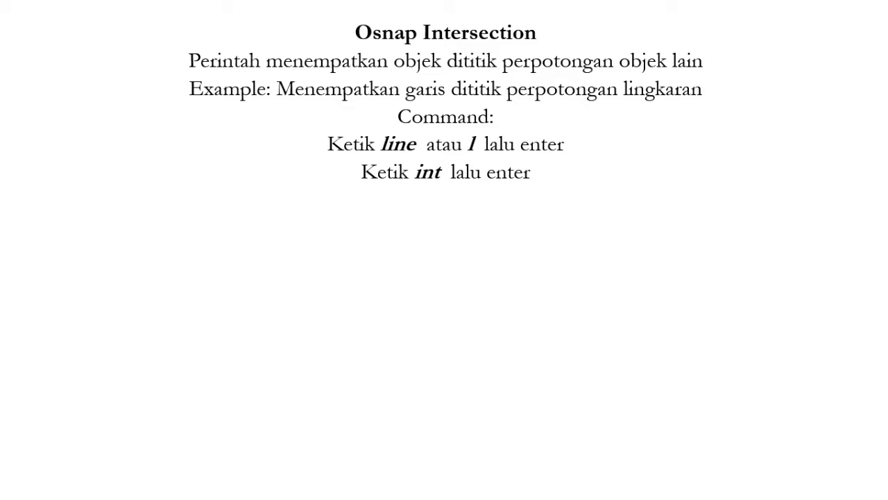
pyautogui.hotkey('alt', 'Tab')
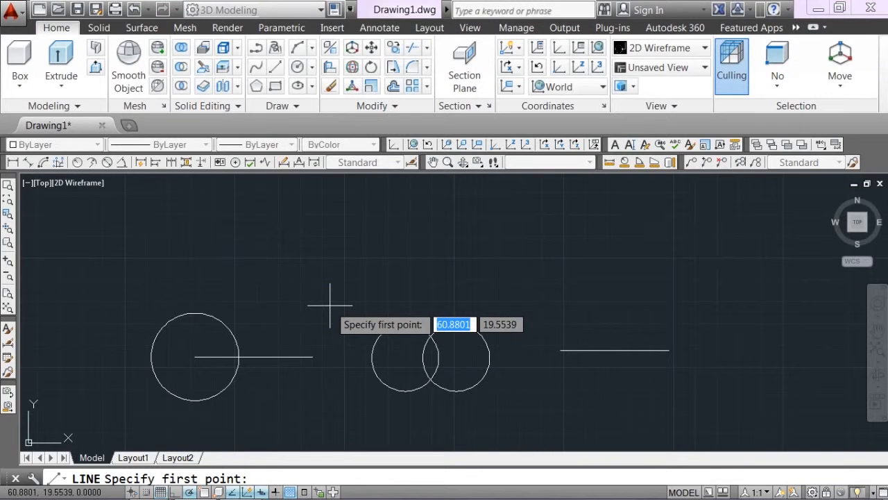
pyautogui.write('int')
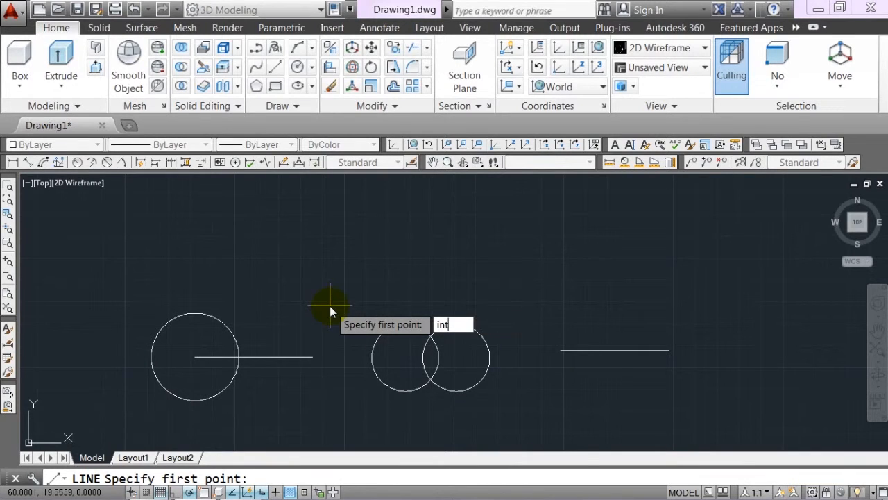
pyautogui.press('Return')
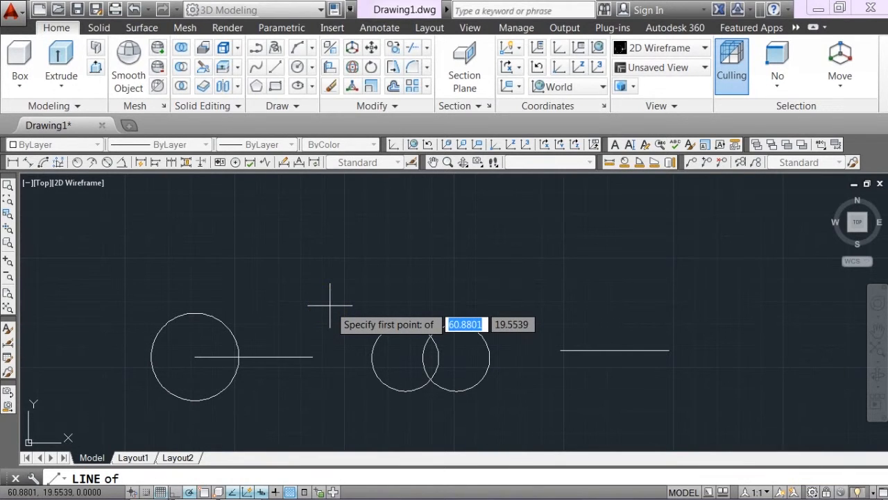
pyautogui.hotkey('alt', 'Tab')
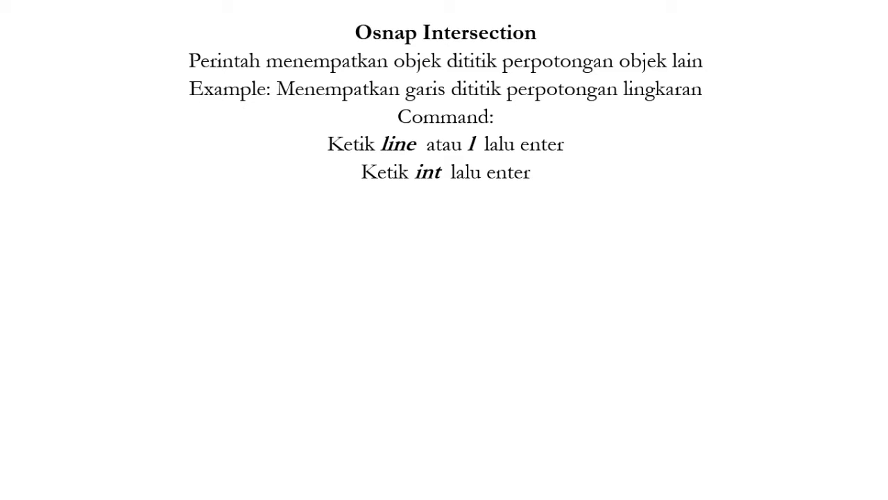
pyautogui.press('Right')
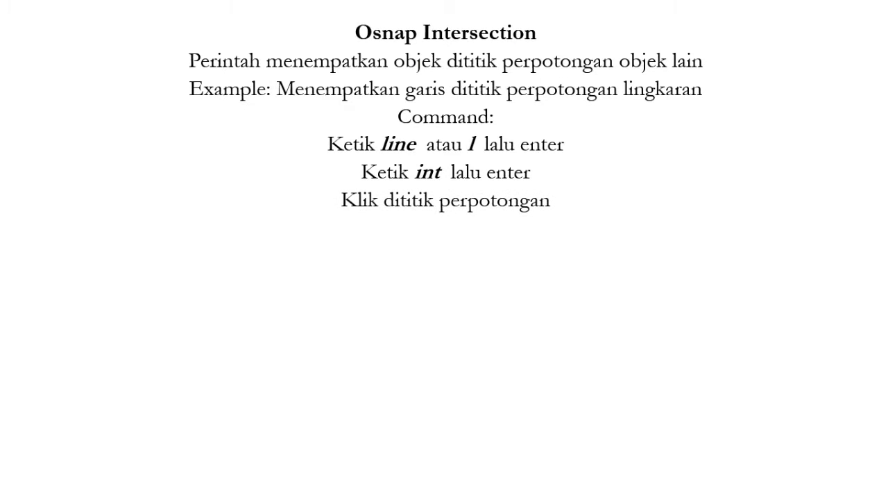
pyautogui.hotkey('alt', 'Tab')
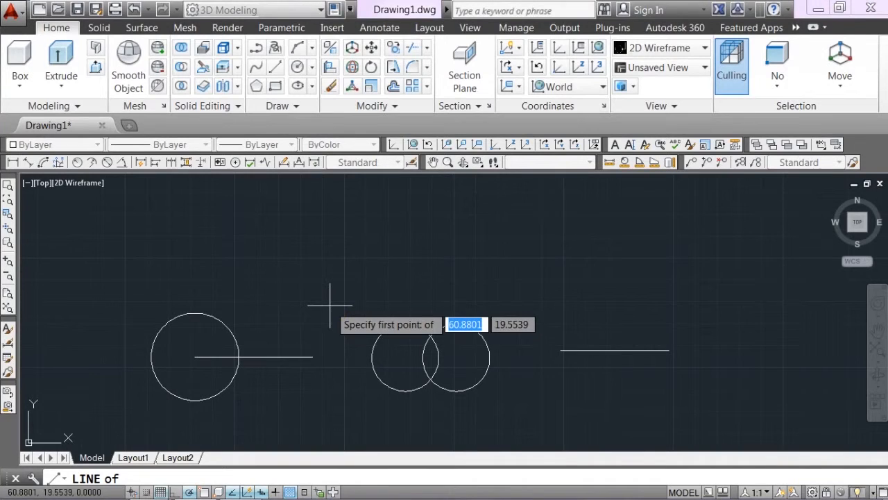
pyautogui.click(431, 335)
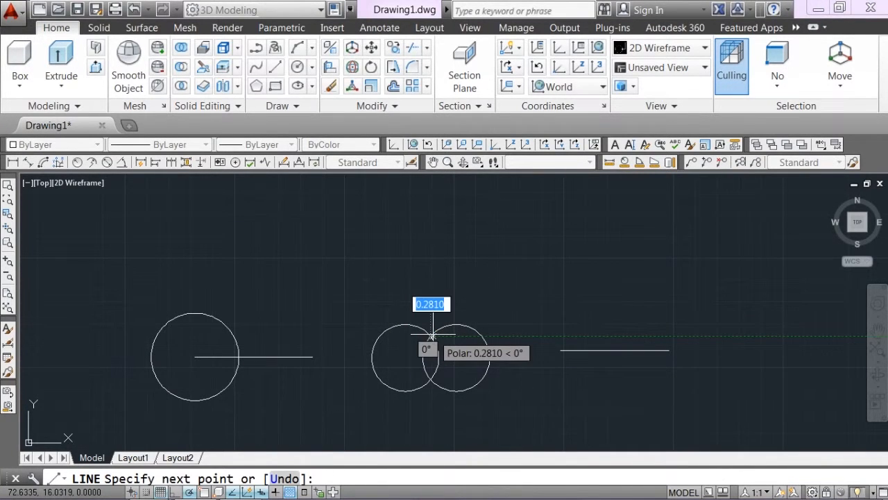
# Step: Draw the line 6 units long at 90° from the circles' intersection and end the Line command
pyautogui.hotkey('alt', 'Tab')
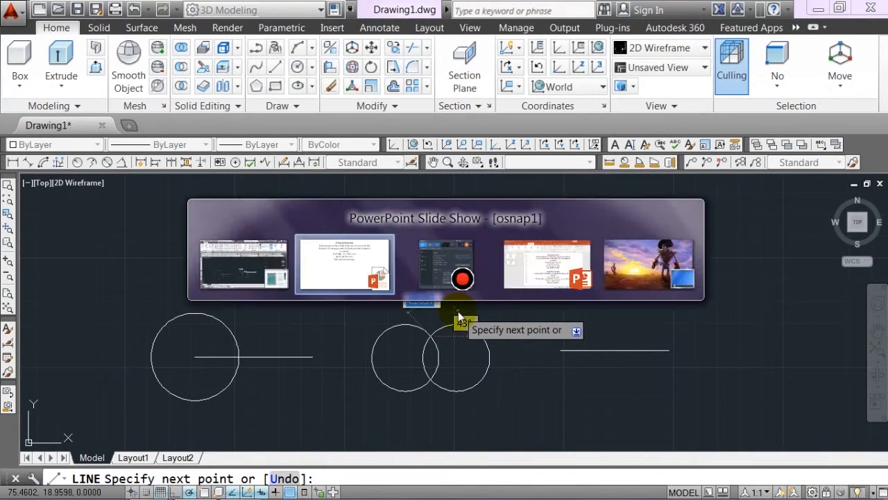
pyautogui.press('Right')
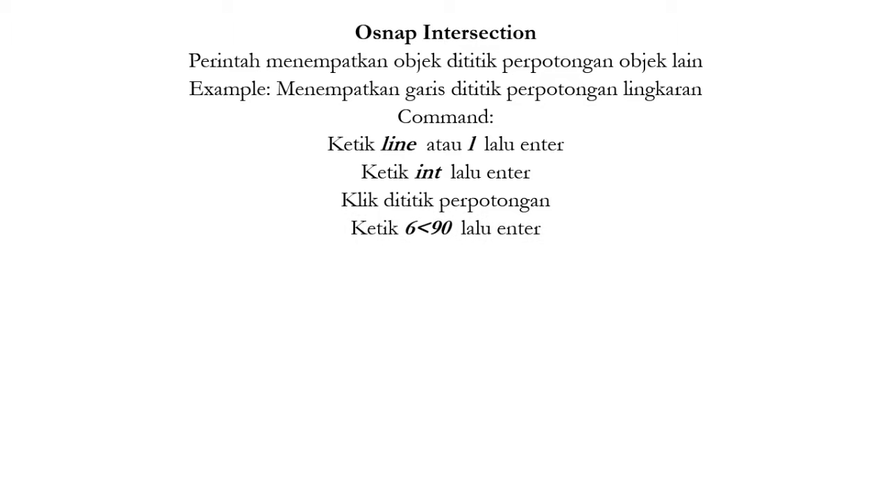
pyautogui.hotkey('alt', 'Tab')
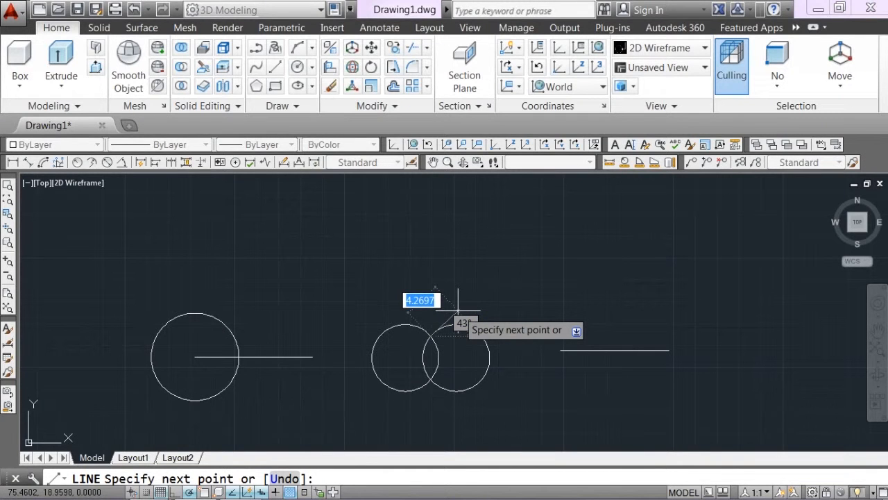
pyautogui.write('6')
pyautogui.write('< 43°')
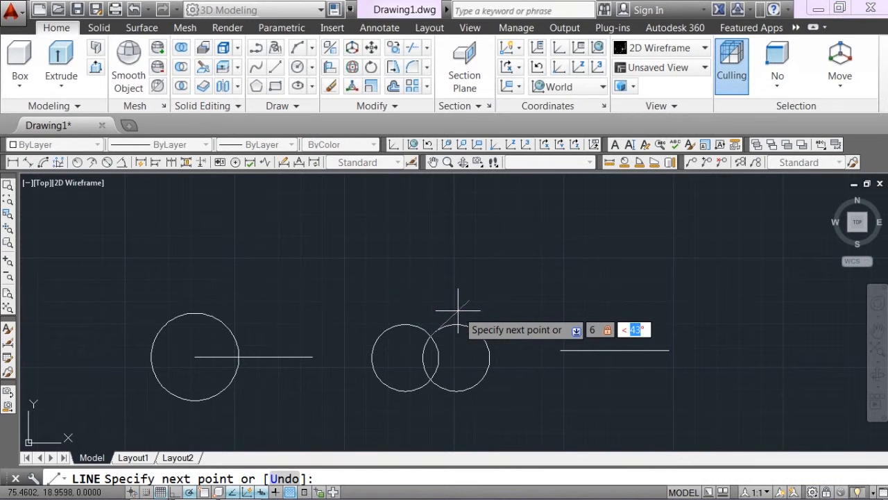
pyautogui.write('90')
pyautogui.press('Return')
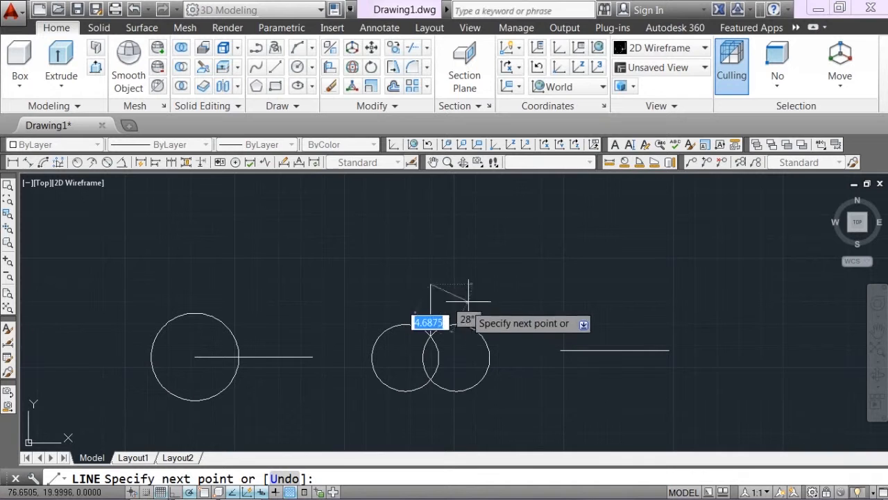
pyautogui.press('Escape')
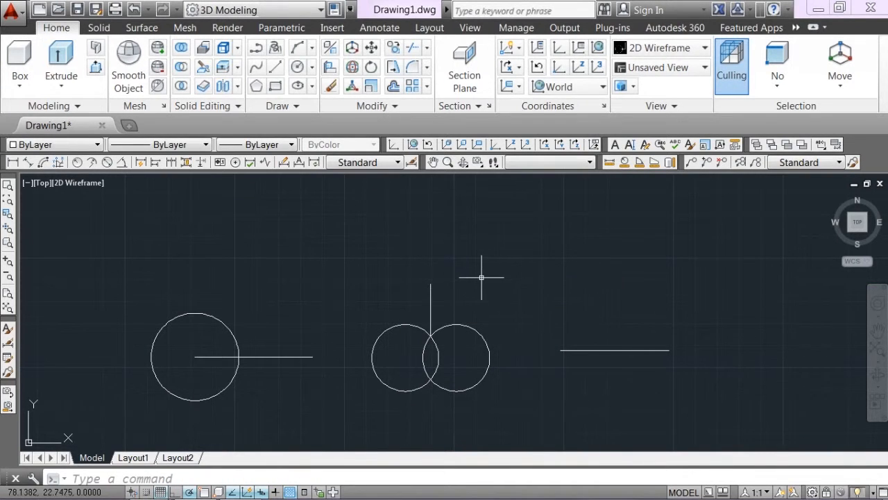
# Step: Switch to the PowerPoint slide show to read the Osnap Perpendicular instructions and return to the AutoCAD drawing
pyautogui.hotkey('alt', 'Tab')
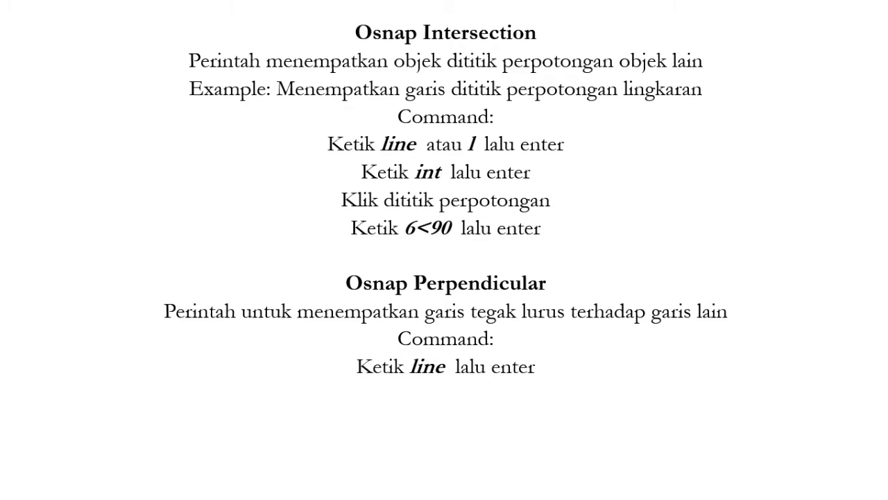
pyautogui.hotkey('alt', 'Tab')
pyautogui.hotkey('alt', 'Tab')
pyautogui.hotkey('alt', 'Tab')
pyautogui.hotkey('alt', 'Tab')
pyautogui.hotkey('alt', 'Tab')
pyautogui.hotkey('alt', 'Tab')
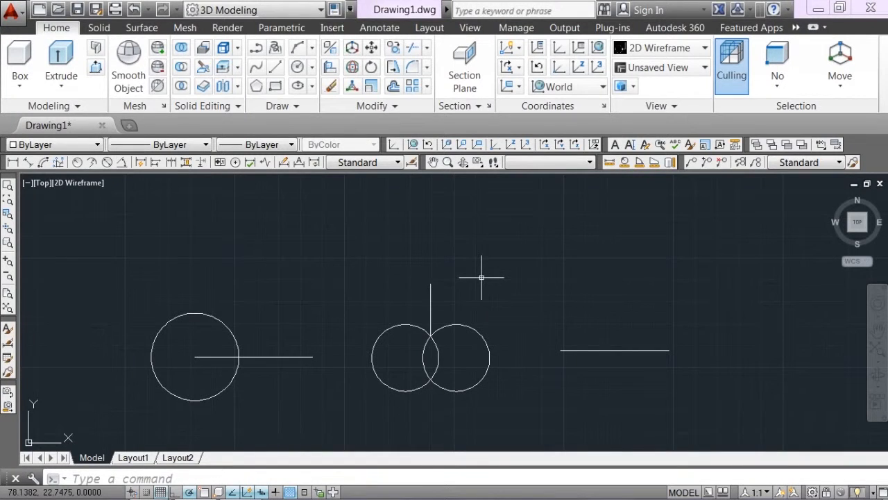
# Step: Start a line, consult the PowerPoint slide for the next instruction, and place the first point in AutoCAD above the separate horizontal line
pyautogui.write('LINE')
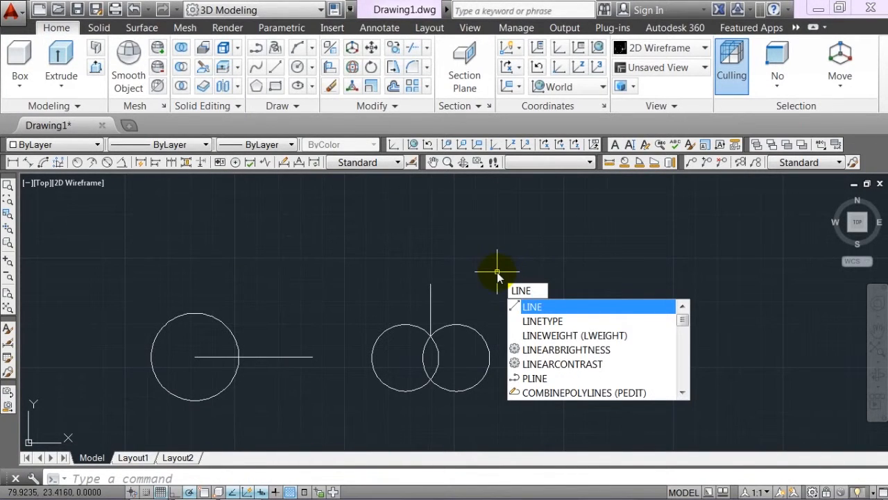
pyautogui.press('Return')
pyautogui.hotkey('alt', 'Tab')
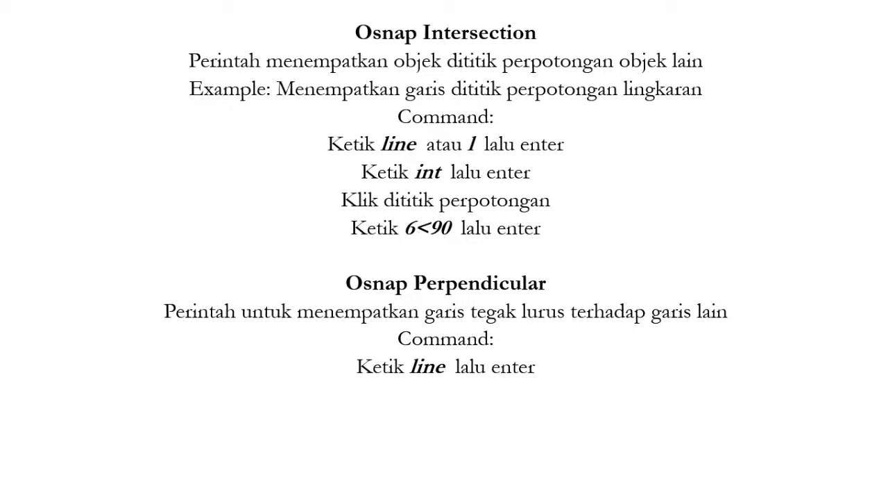
pyautogui.press('Right')
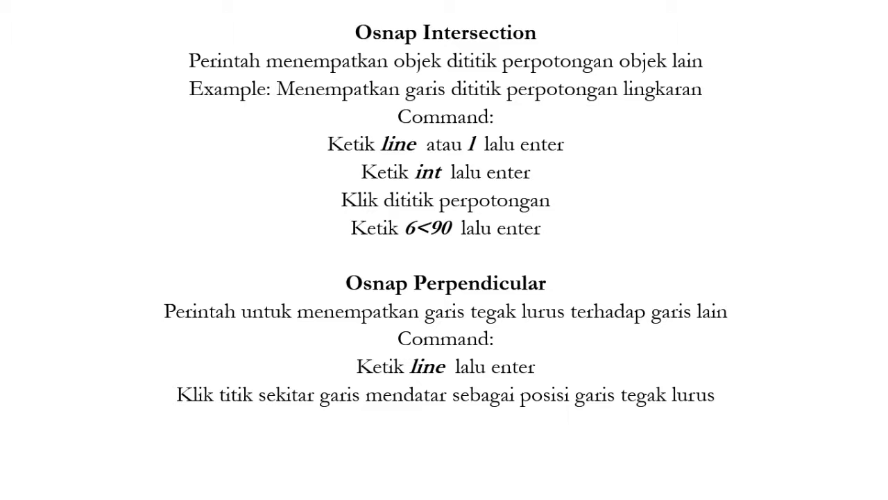
pyautogui.hotkey('alt', 'Tab')
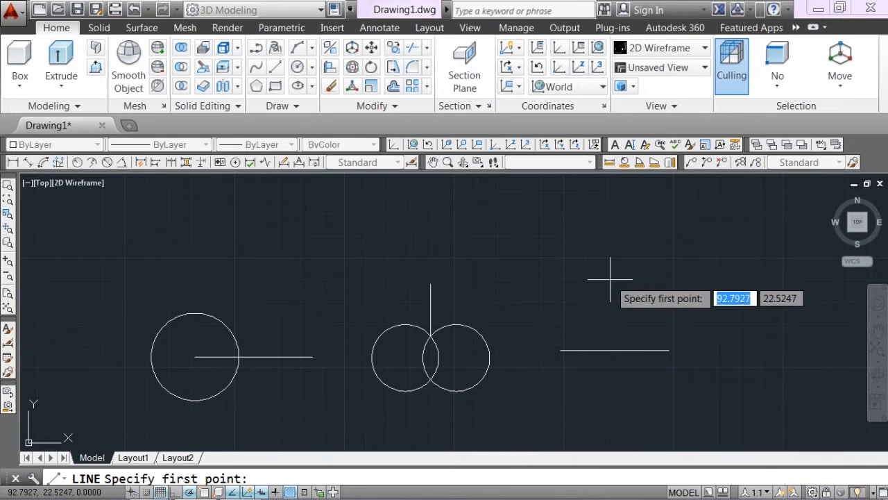
pyautogui.click(633, 280)
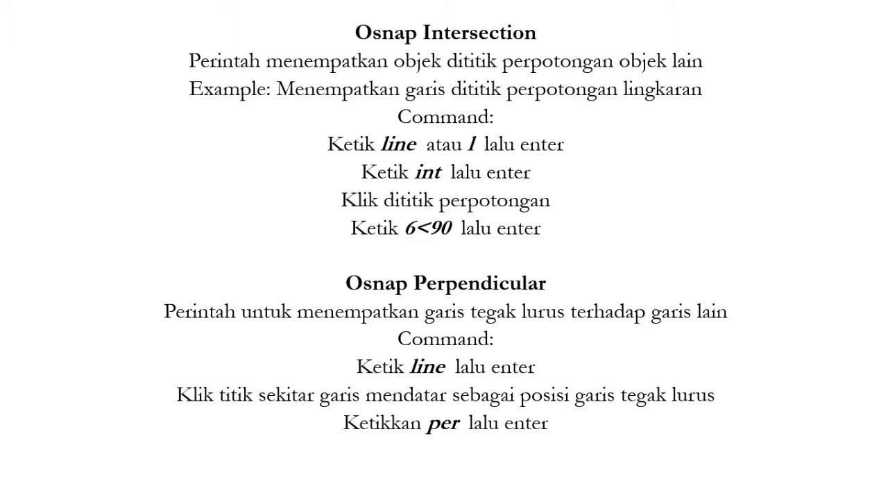
# Step: Draw the line down to the horizontal line with the Perpendicular snap (per), consulting the PowerPoint slide midway, and end the Line command in AutoCAD
pyautogui.hotkey('alt', 'Tab')
pyautogui.write('p')
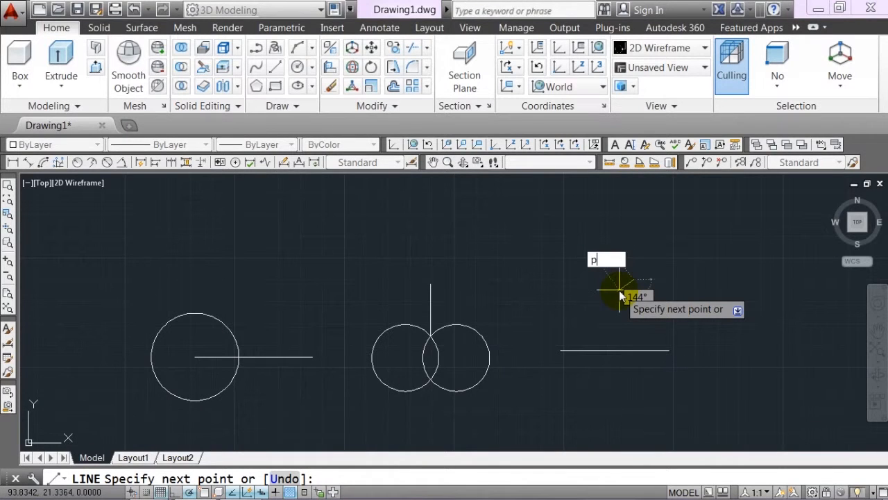
pyautogui.write('er')
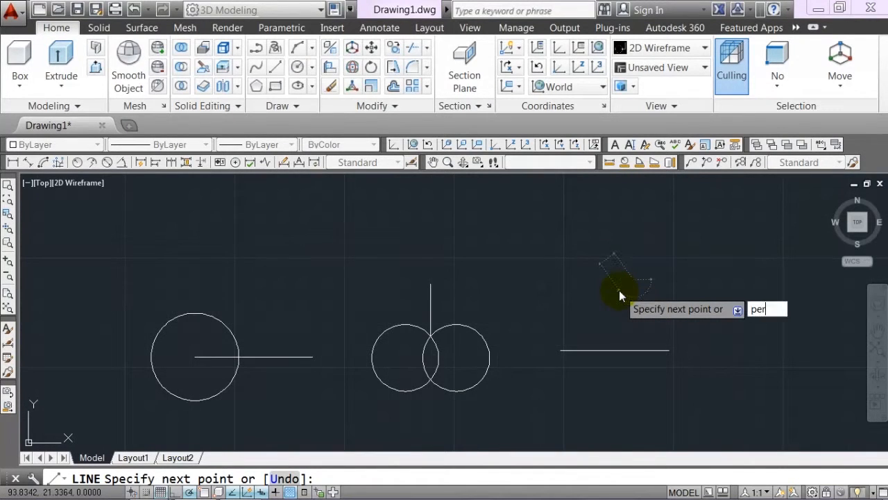
pyautogui.press('Return')
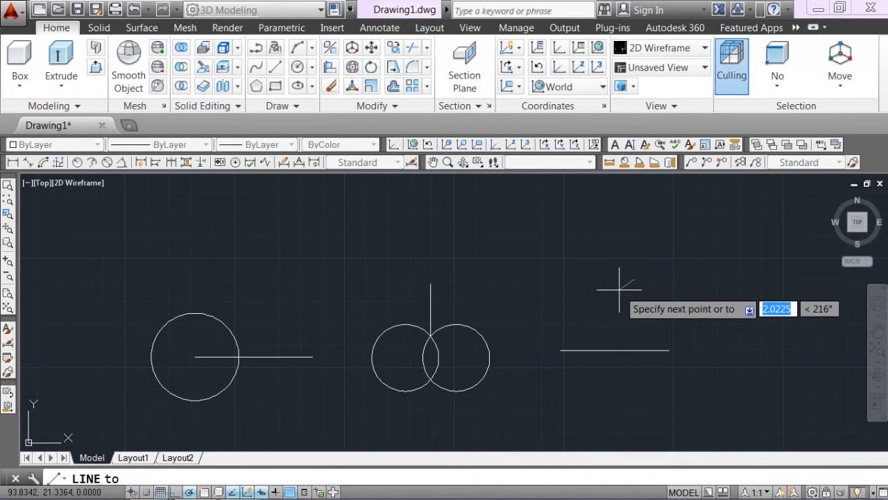
pyautogui.hotkey('alt', 'Tab')
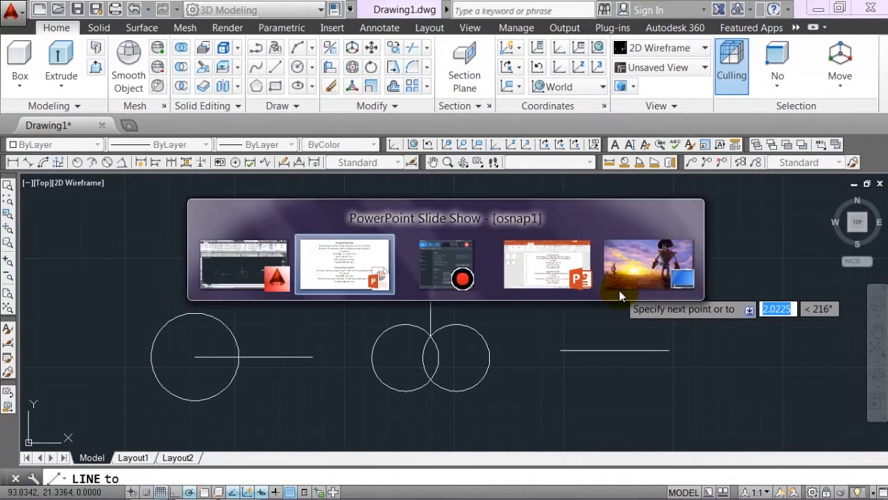
pyautogui.press('Right')
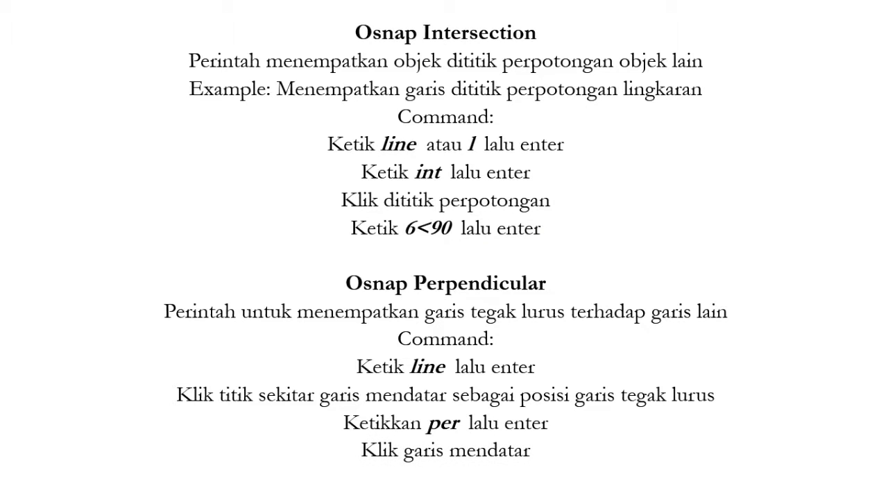
pyautogui.hotkey('alt', 'Tab')
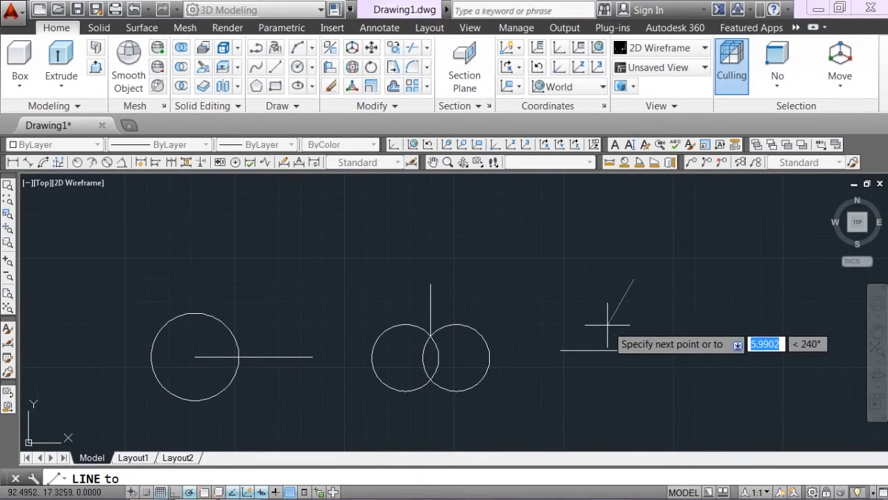
pyautogui.click(585, 351)
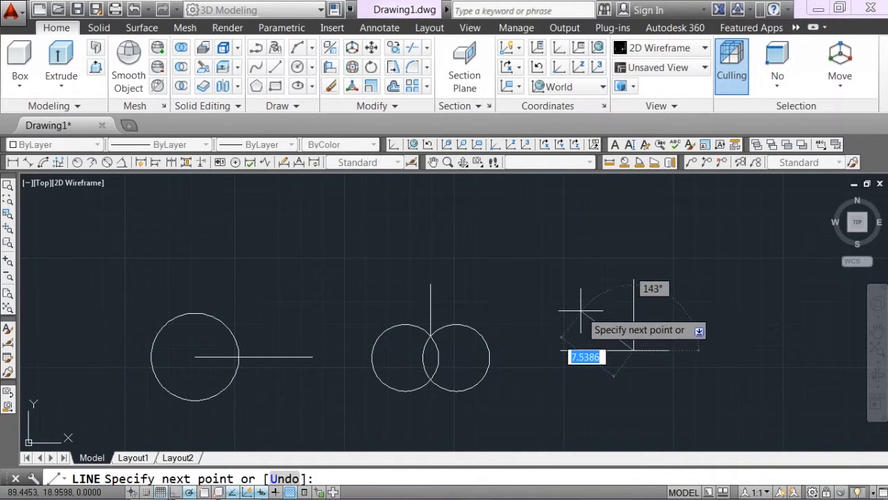
pyautogui.press('Return')
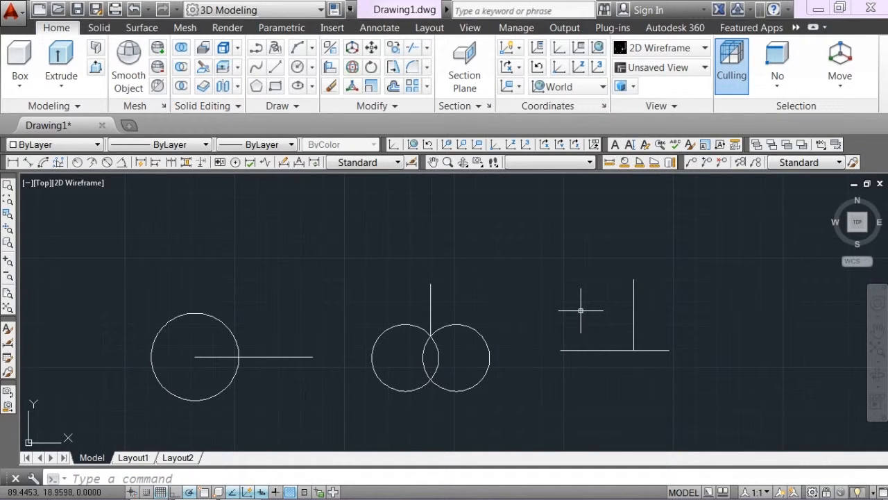
pyautogui.press('alt')
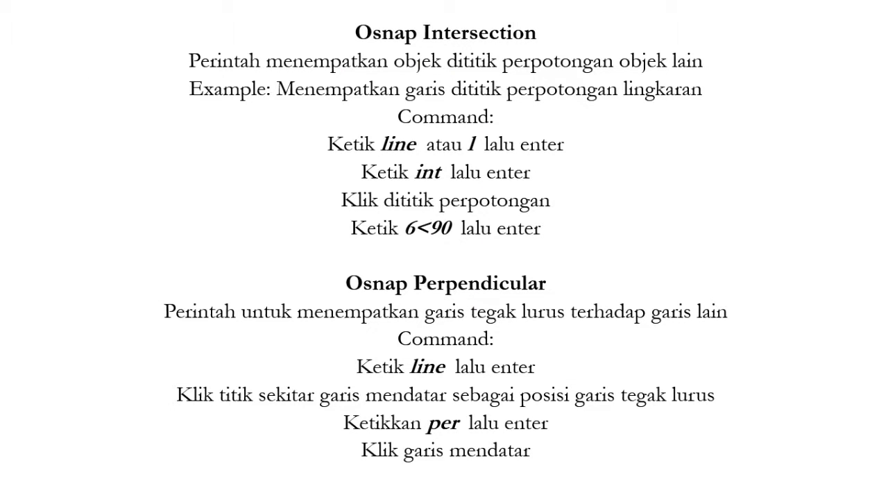
pyautogui.hotkey('alt', 'Tab')
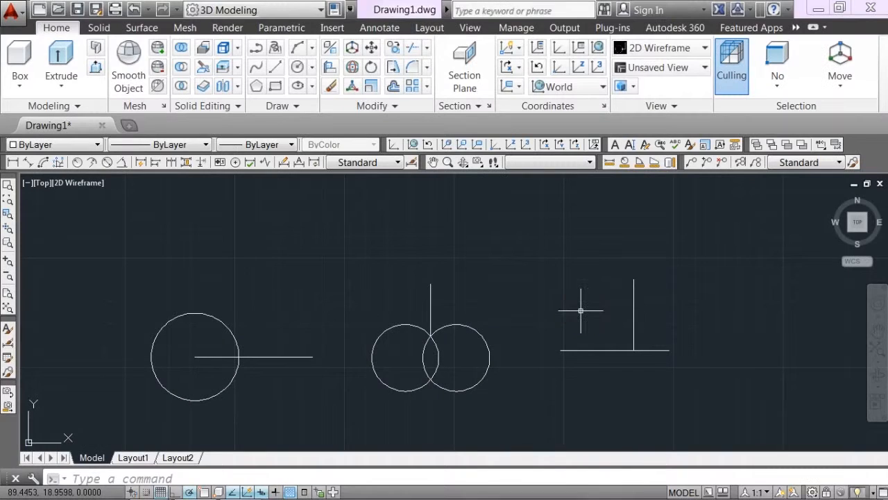
pyautogui.click(432, 163)
pyautogui.moveTo(432, 194); pyautogui.dragTo(462, 194)
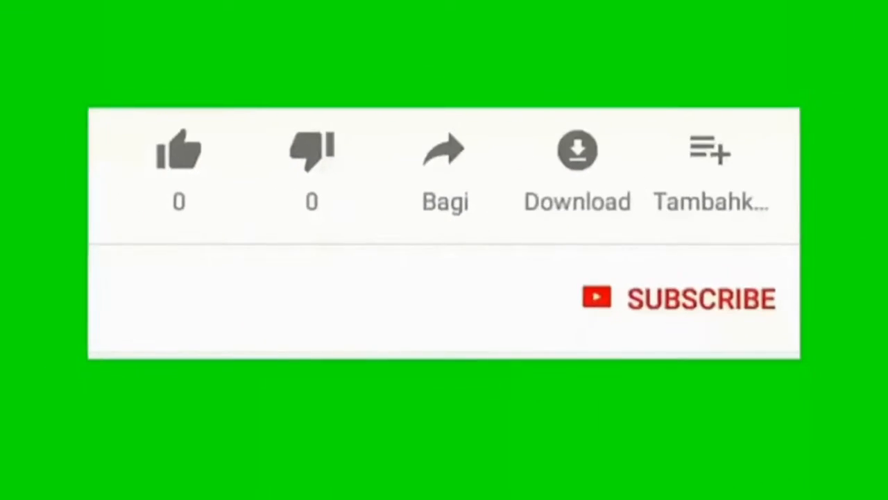